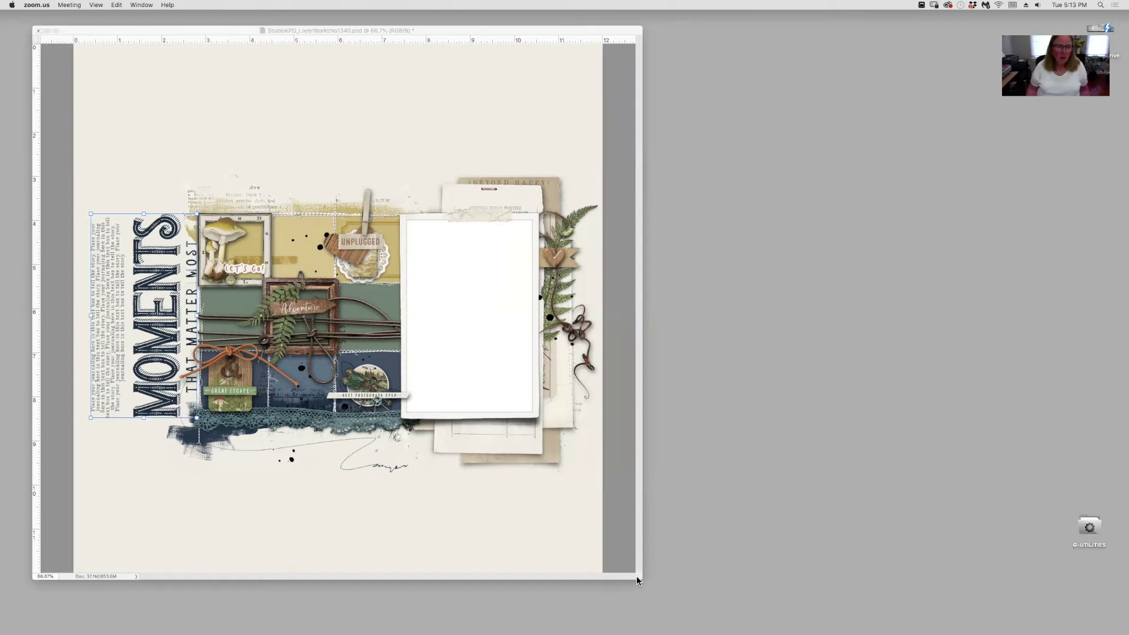
# Step: Shrink the template window to fit its page, and create a U.S. Letter document, 8.5 × 11 inches at 300 pixels/inch, with a transparent background
pyautogui.click(637, 578)
pyautogui.moveTo(636, 577); pyautogui.dragTo(579, 586)
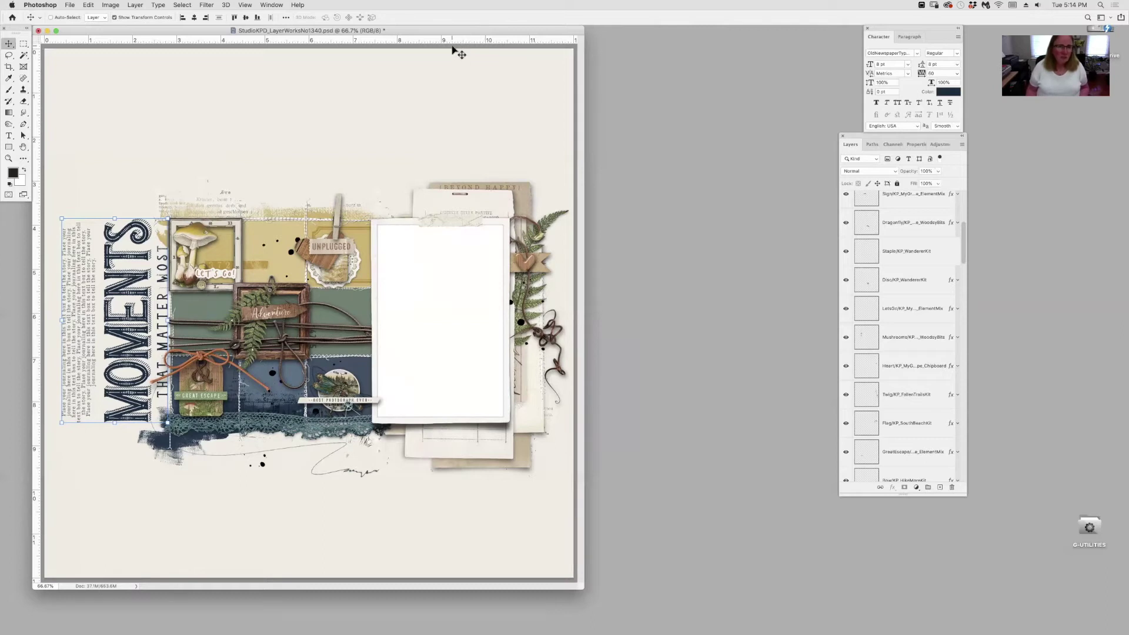
pyautogui.click(72, 6)
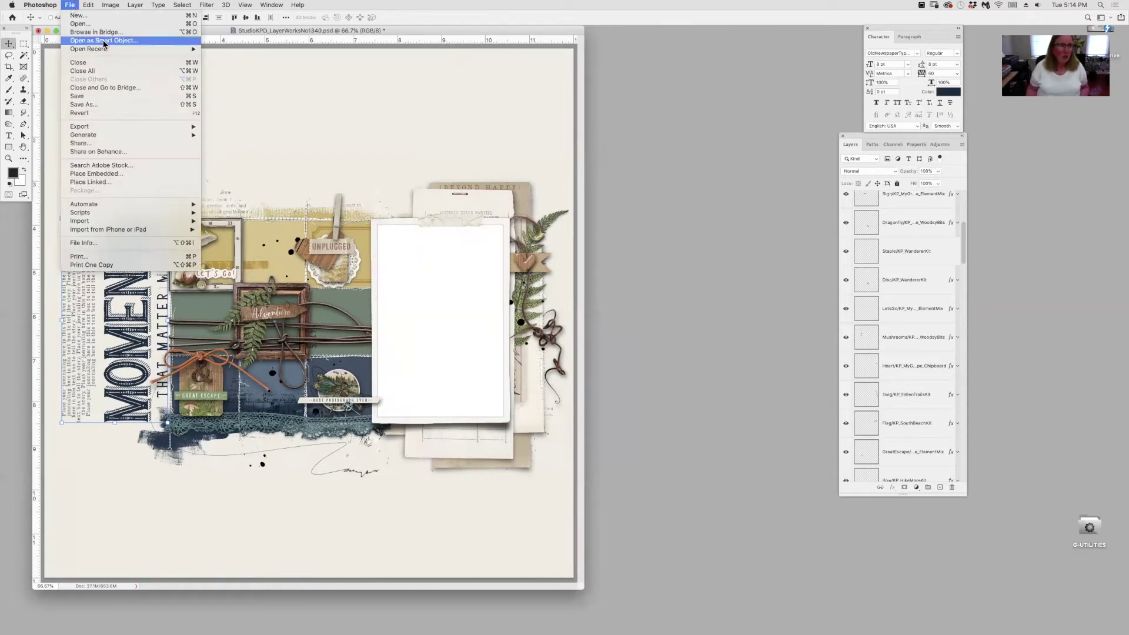
pyautogui.click(98, 19)
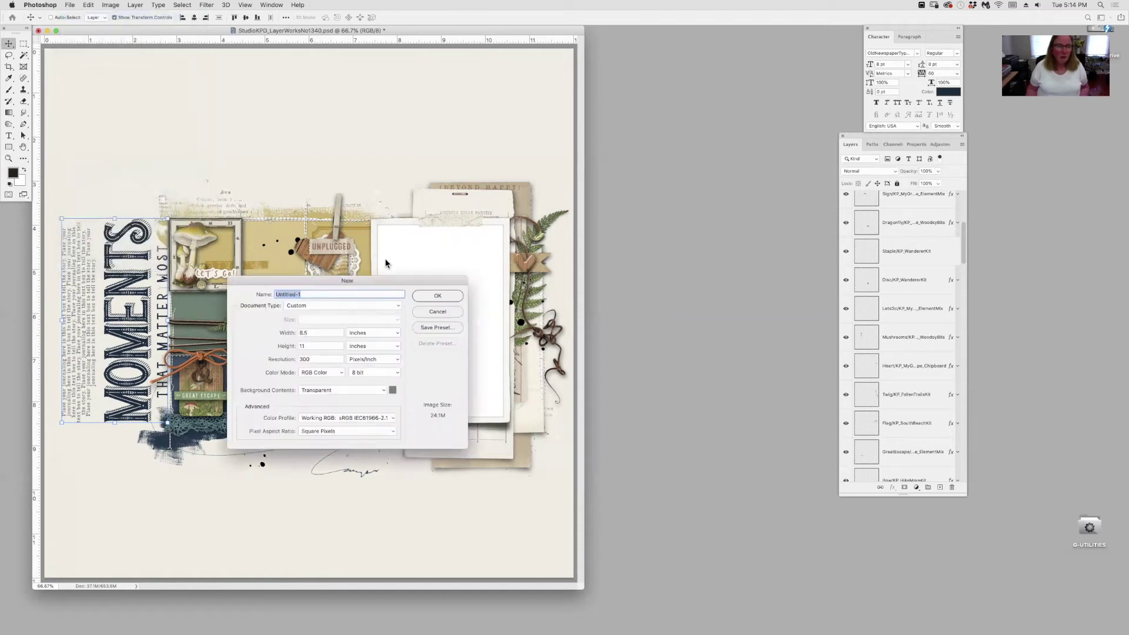
pyautogui.click(338, 305)
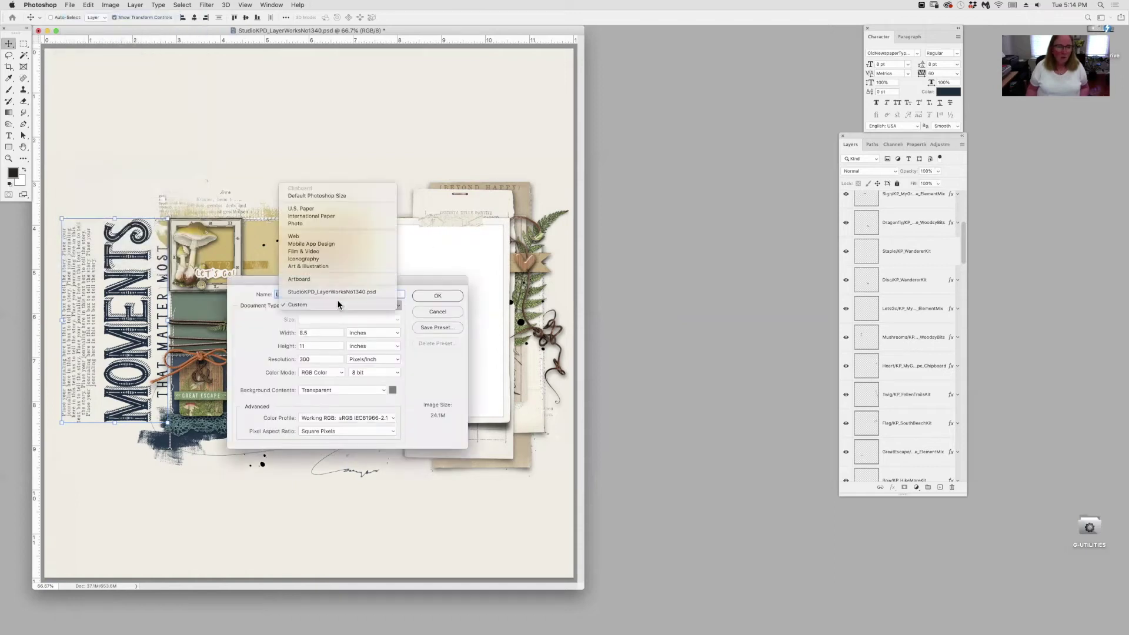
pyautogui.click(339, 213)
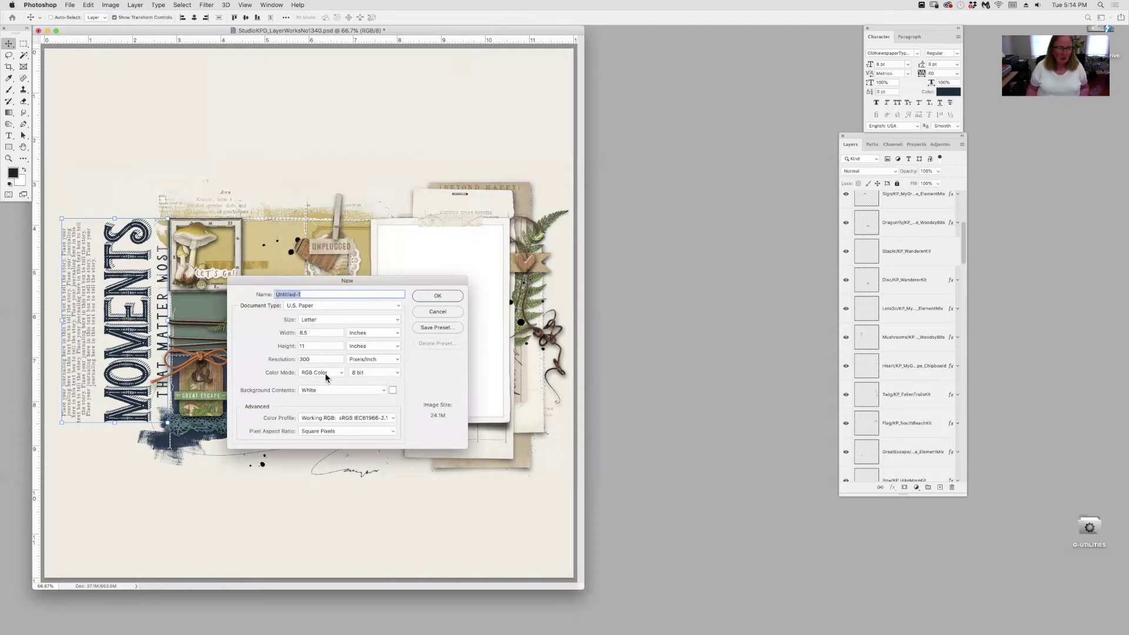
pyautogui.click(327, 390)
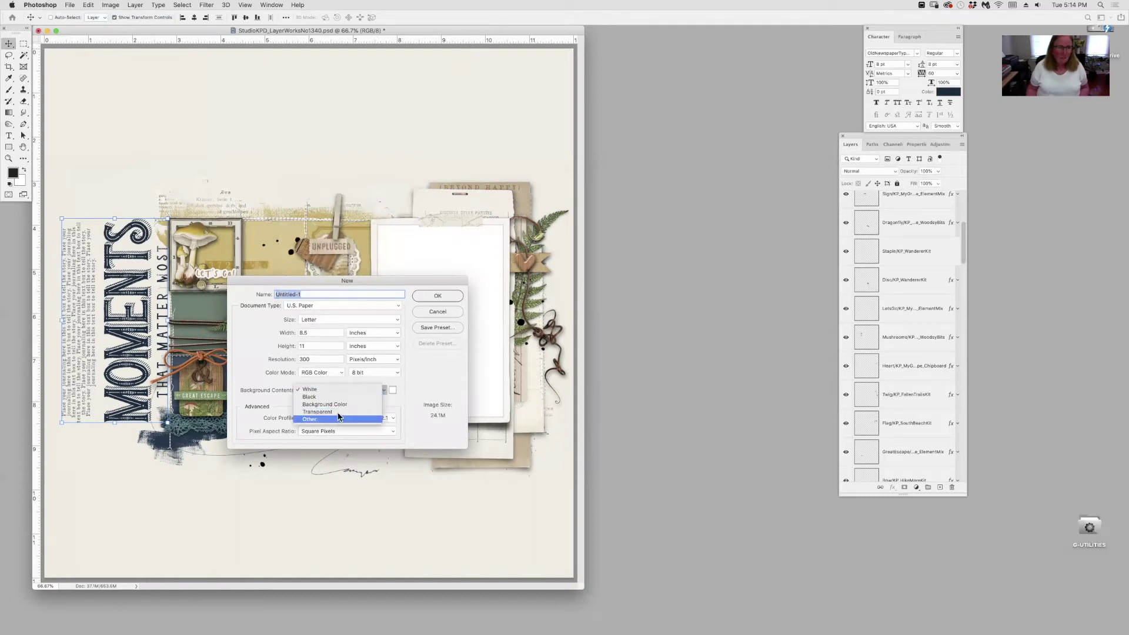
pyautogui.click(339, 412)
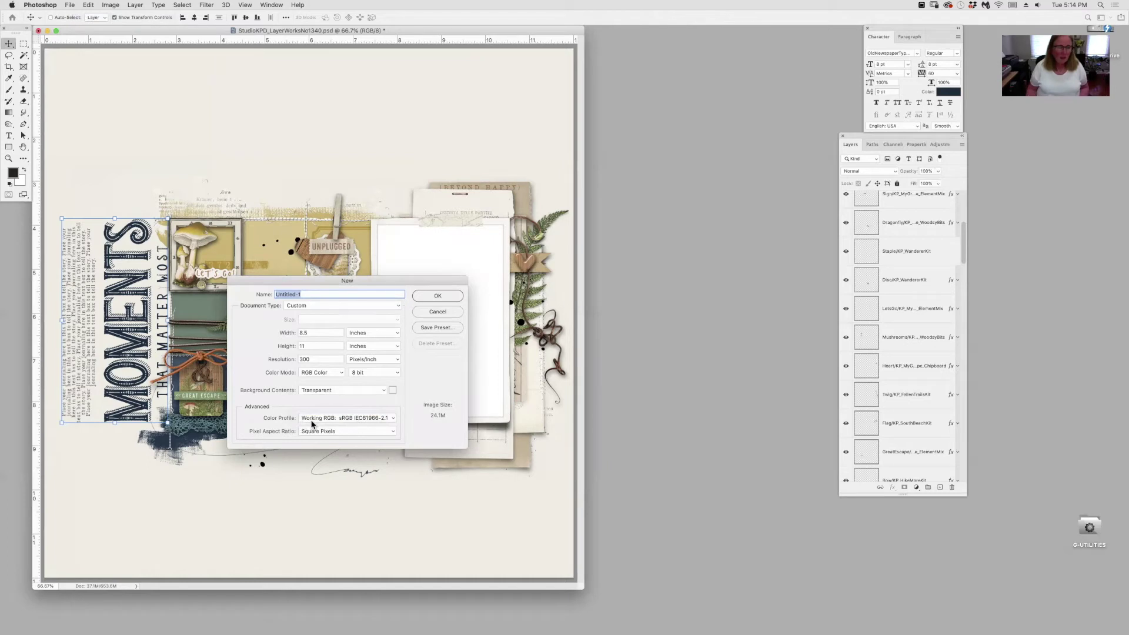
pyautogui.click(451, 298)
# Step: Place the new document window beside the template and move the Character and Layers panels out of its way
pyautogui.moveTo(373, 32); pyautogui.dragTo(796, 89)
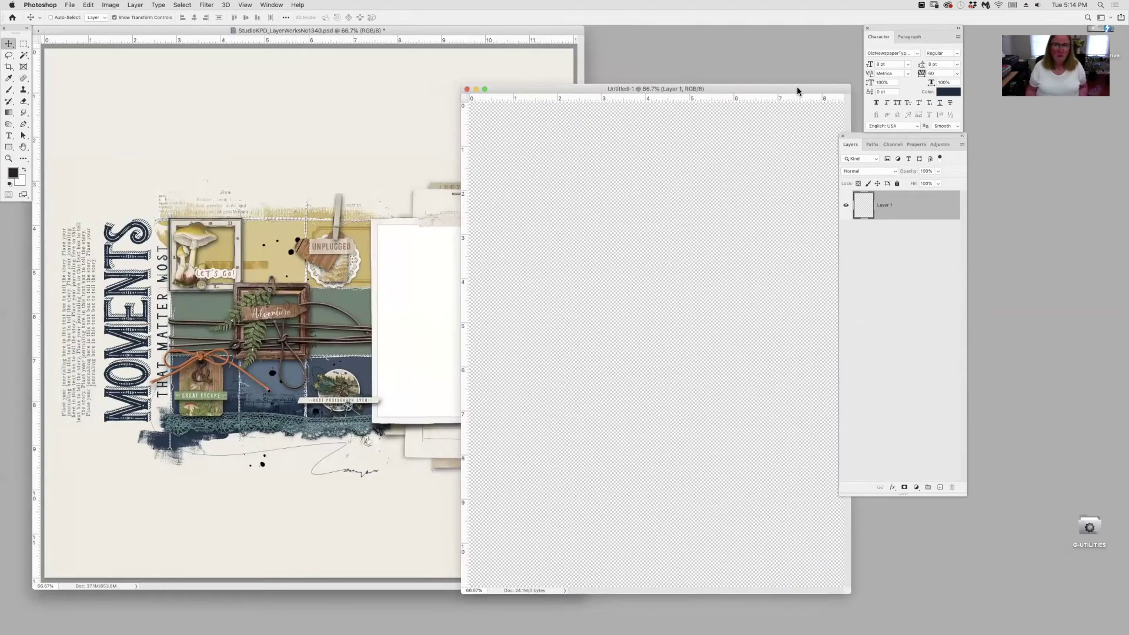
pyautogui.moveTo(925, 25); pyautogui.dragTo(969, 24)
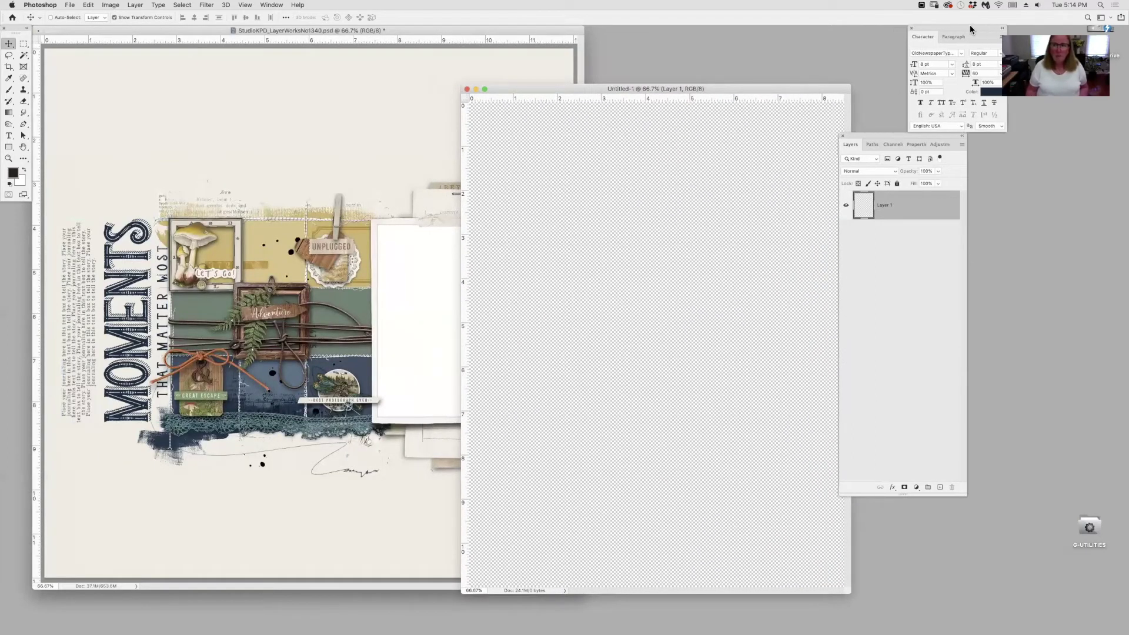
pyautogui.moveTo(889, 138); pyautogui.dragTo(949, 133)
pyautogui.moveTo(786, 88); pyautogui.dragTo(867, 79)
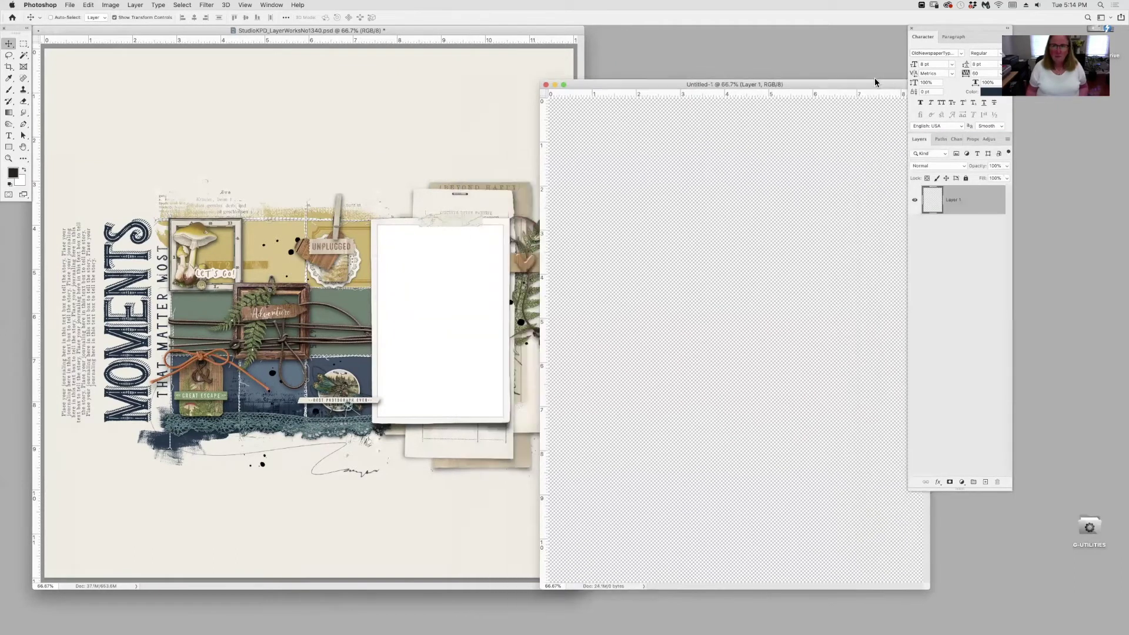
# Step: Copy the Insert Background Paper layer from the template into the new document so that it covers the page
pyautogui.click(405, 196)
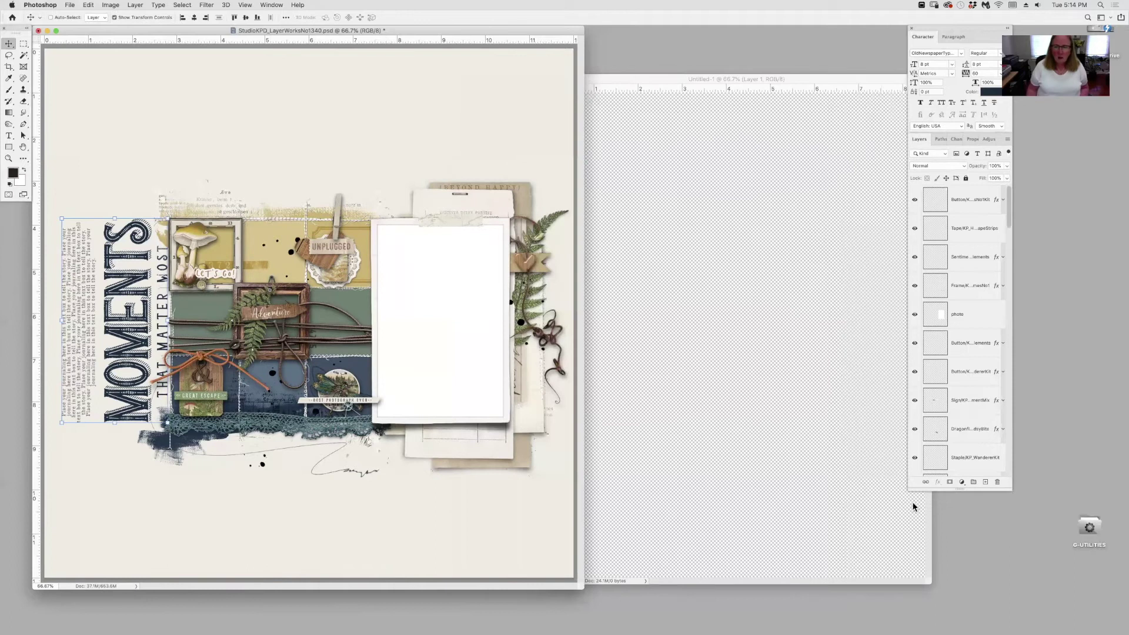
pyautogui.scroll(-10, 967, 390)
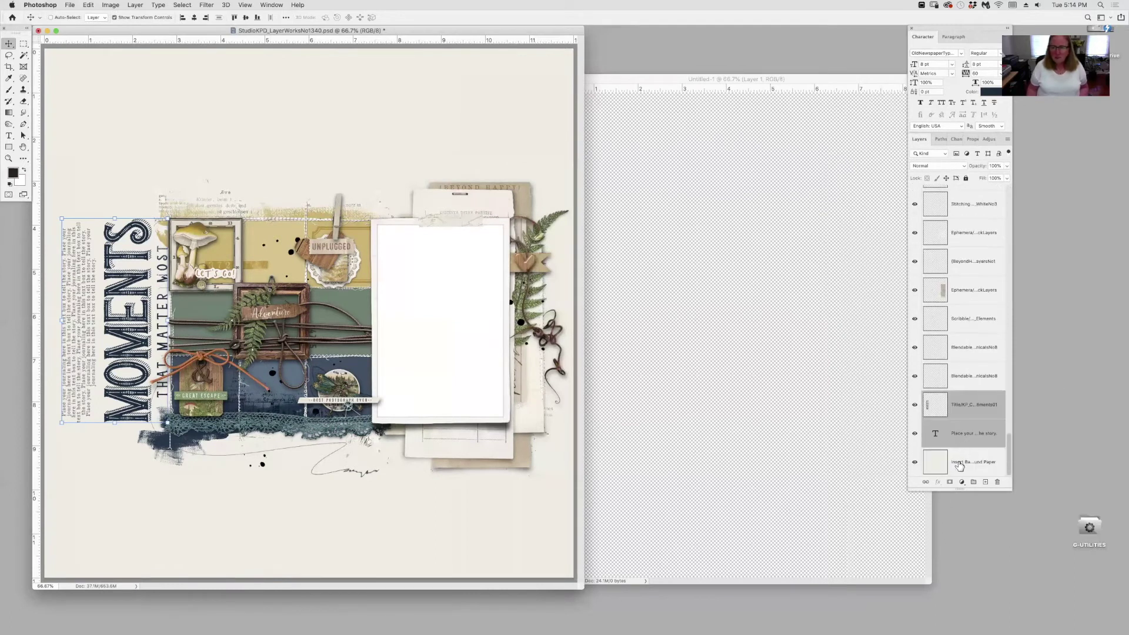
pyautogui.click(942, 464)
pyautogui.moveTo(942, 467); pyautogui.dragTo(766, 358)
# Step: Copy every template layer above the title, from the lowest Blendable layer up to the topmost Button layer, into the new document
pyautogui.click(403, 268)
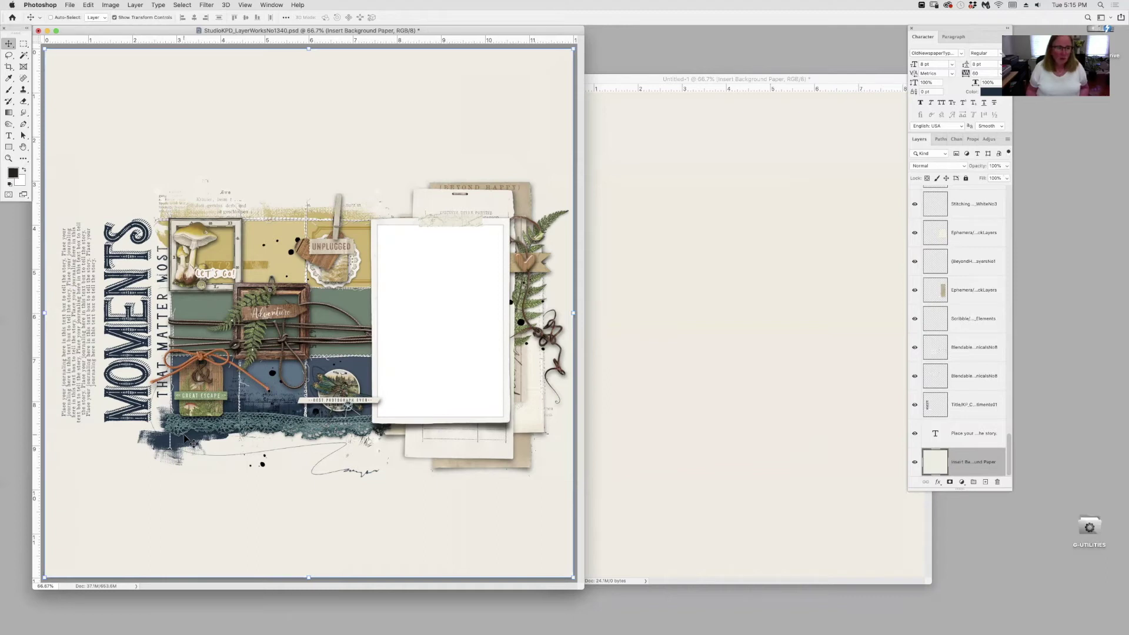
pyautogui.click(972, 387)
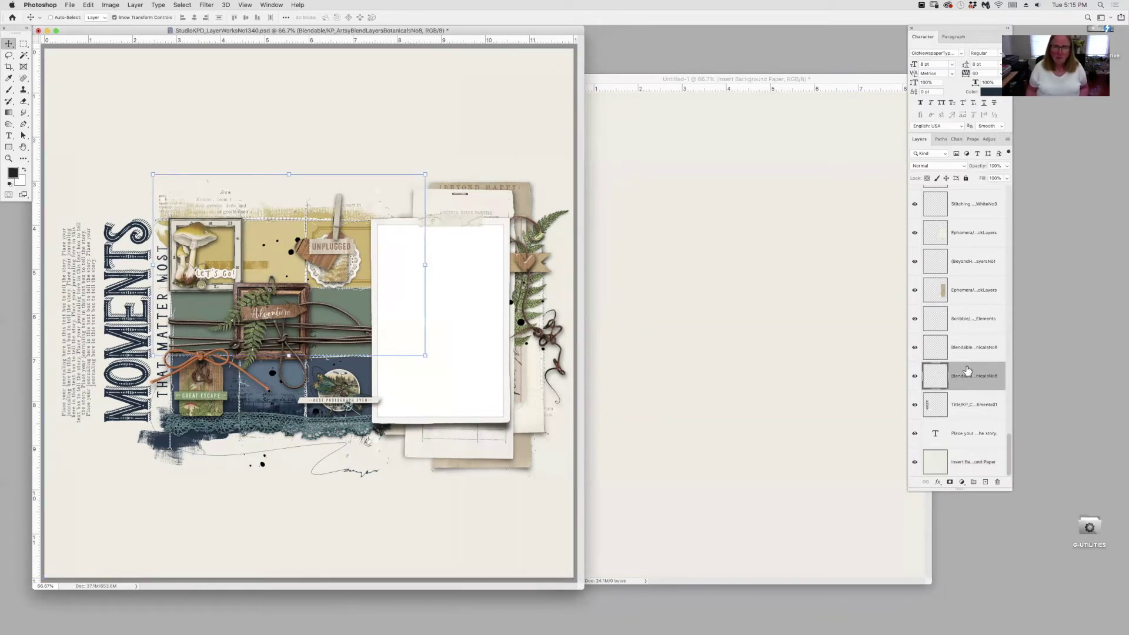
pyautogui.scroll(10, 964, 364)
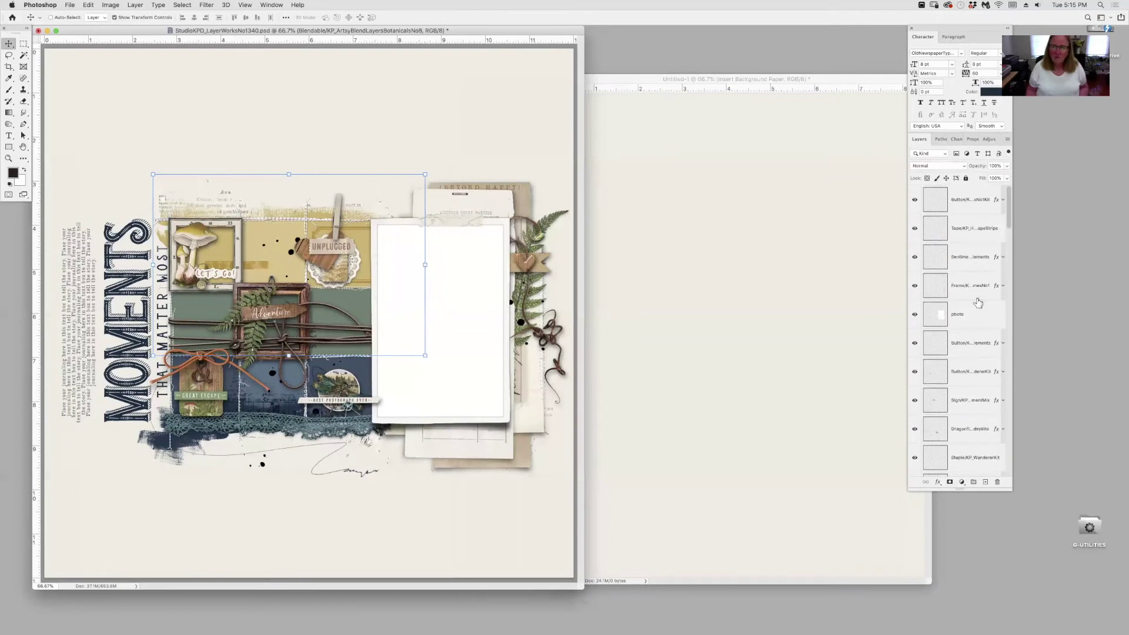
pyautogui.keyDown('shift'); pyautogui.click(973, 202); pyautogui.keyUp('shift')
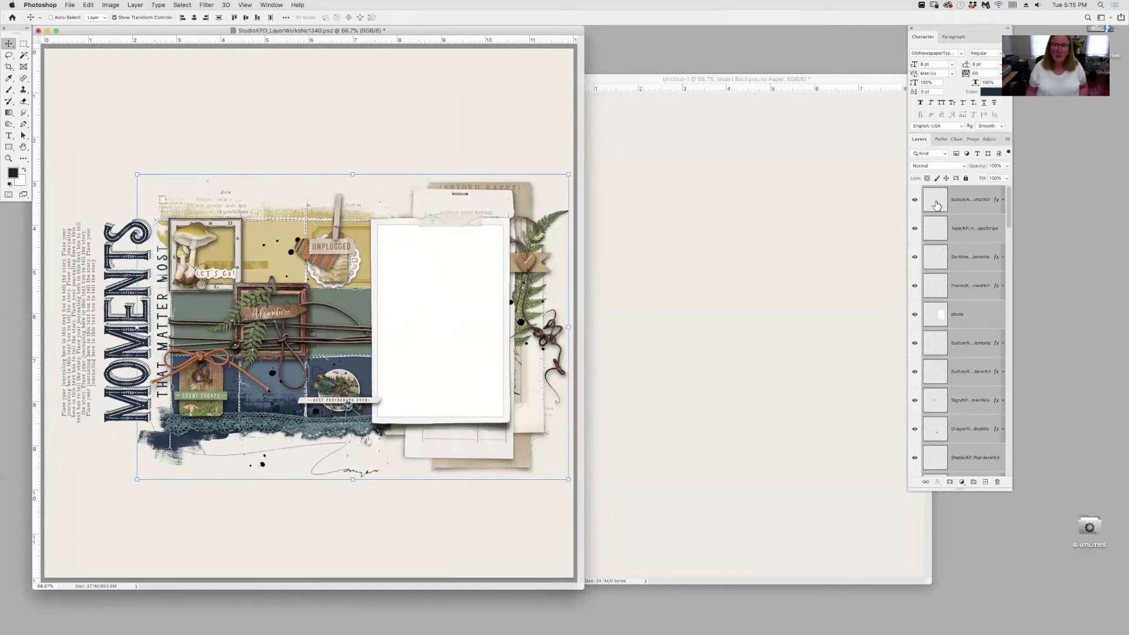
pyautogui.moveTo(935, 206); pyautogui.dragTo(742, 263)
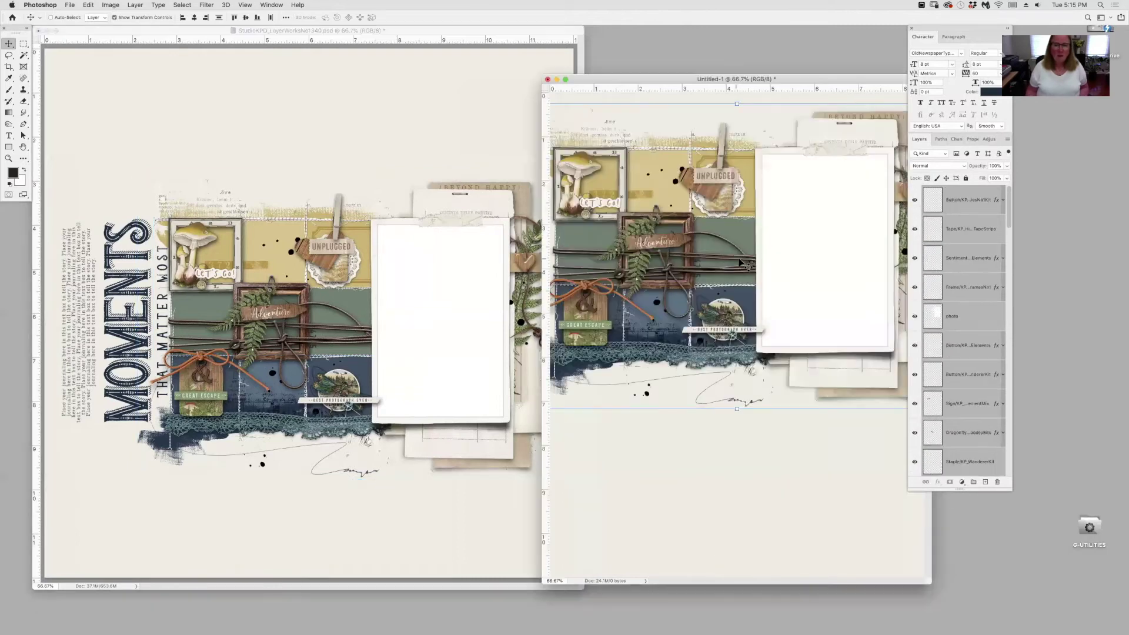
# Step: Move the copied cluster down the letter page and scale it proportionally to 84.04% so that it fits the page width
pyautogui.moveTo(802, 79); pyautogui.dragTo(725, 63)
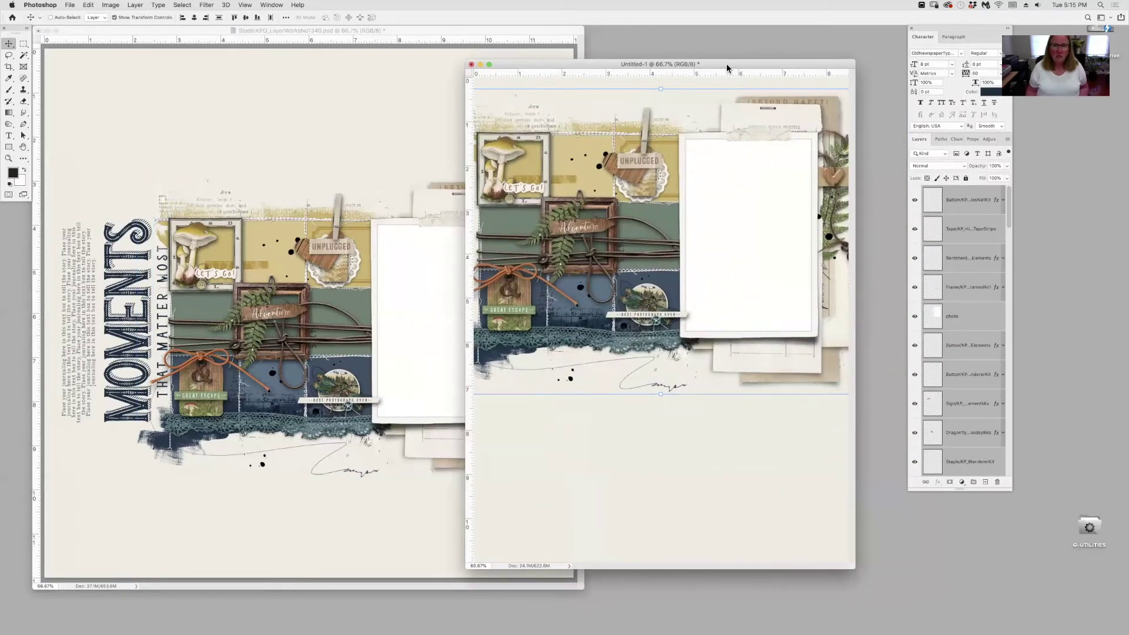
pyautogui.moveTo(671, 286); pyautogui.dragTo(671, 343)
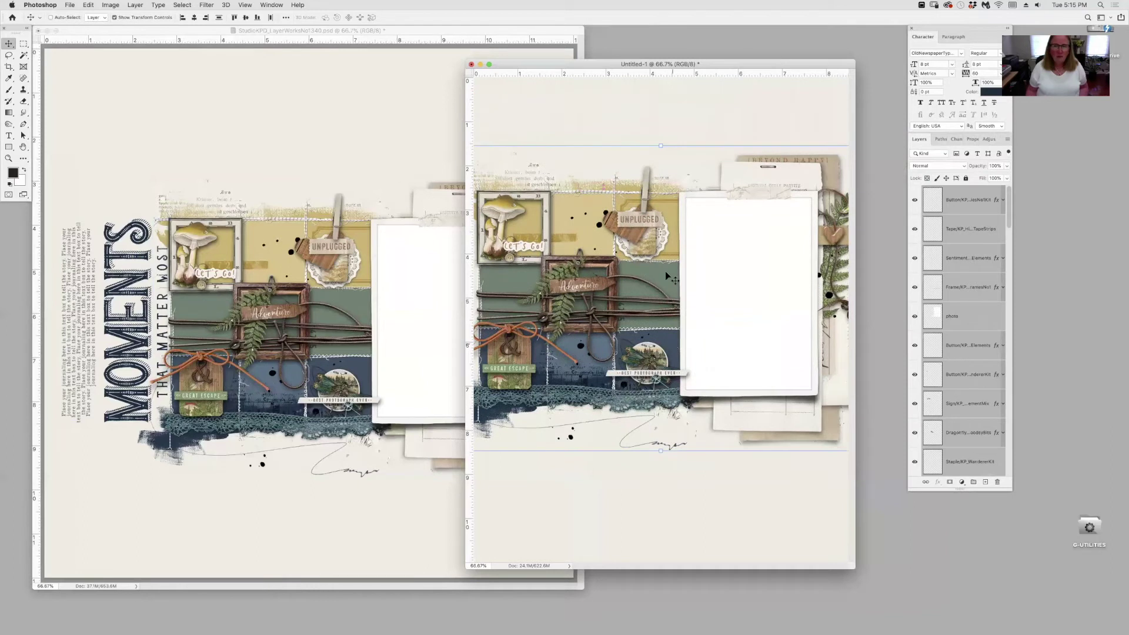
pyautogui.click(660, 146)
pyautogui.moveTo(660, 151); pyautogui.dragTo(660, 183)
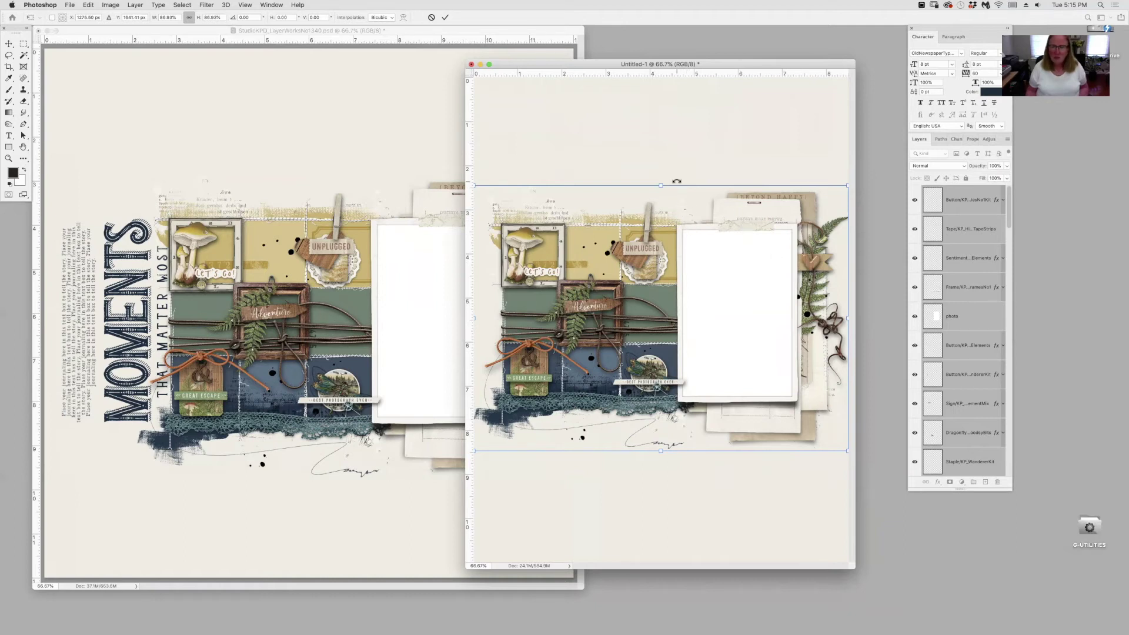
pyautogui.moveTo(661, 188); pyautogui.dragTo(661, 195)
pyautogui.moveTo(674, 239); pyautogui.dragTo(674, 239)
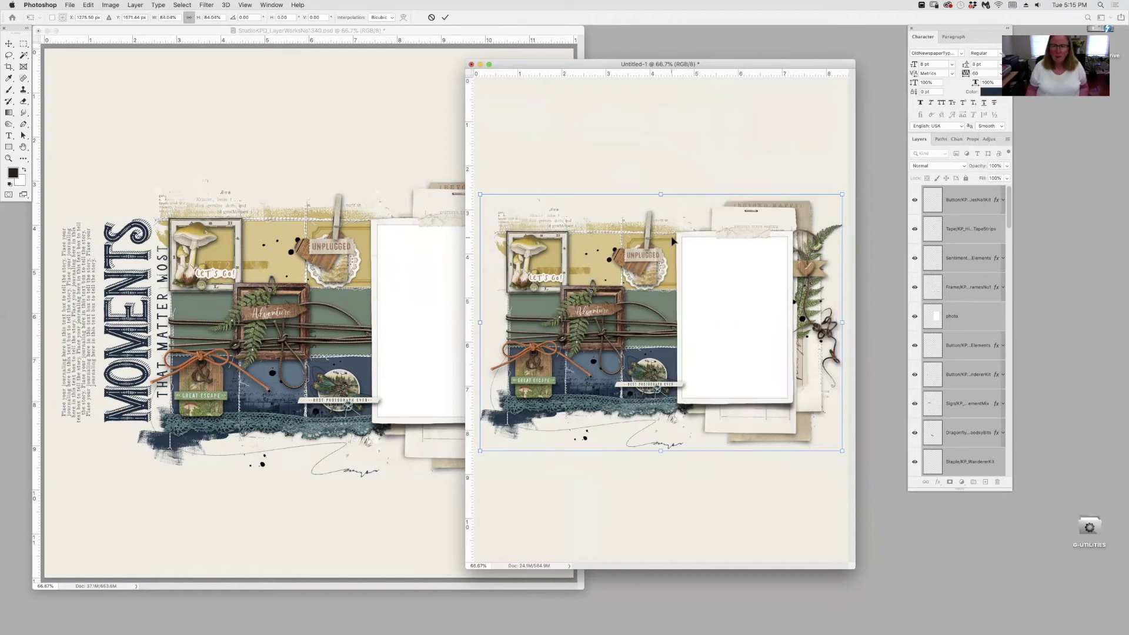
pyautogui.press('Return')
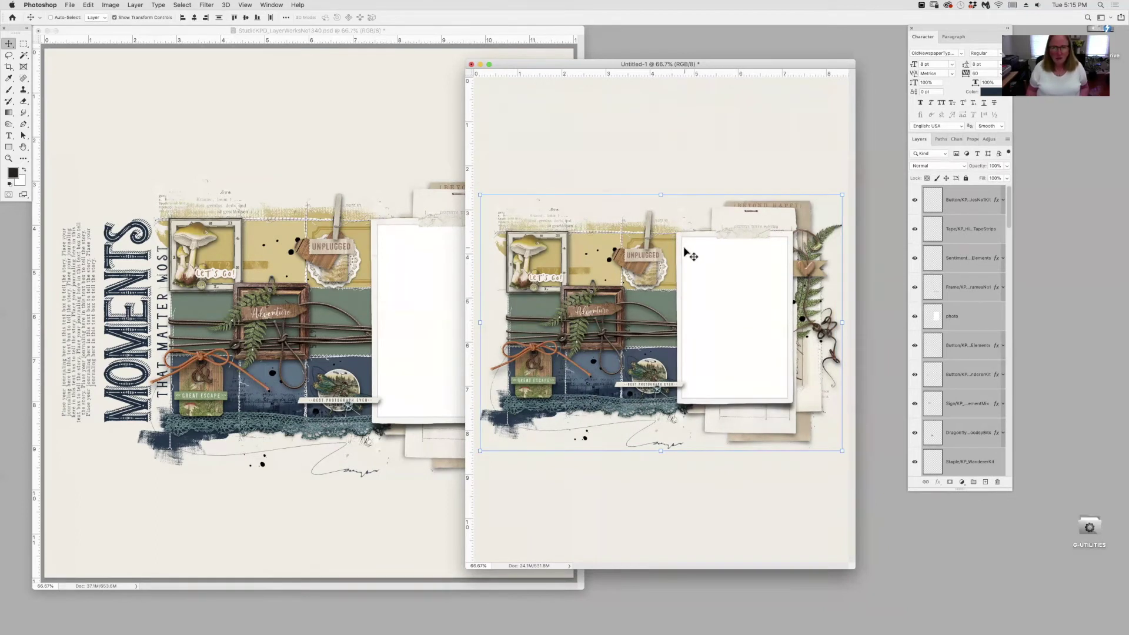
# Step: Copy the template's title and journaling text layers into the new document, directly above the background paper layer
pyautogui.scroll(-10, 997, 393)
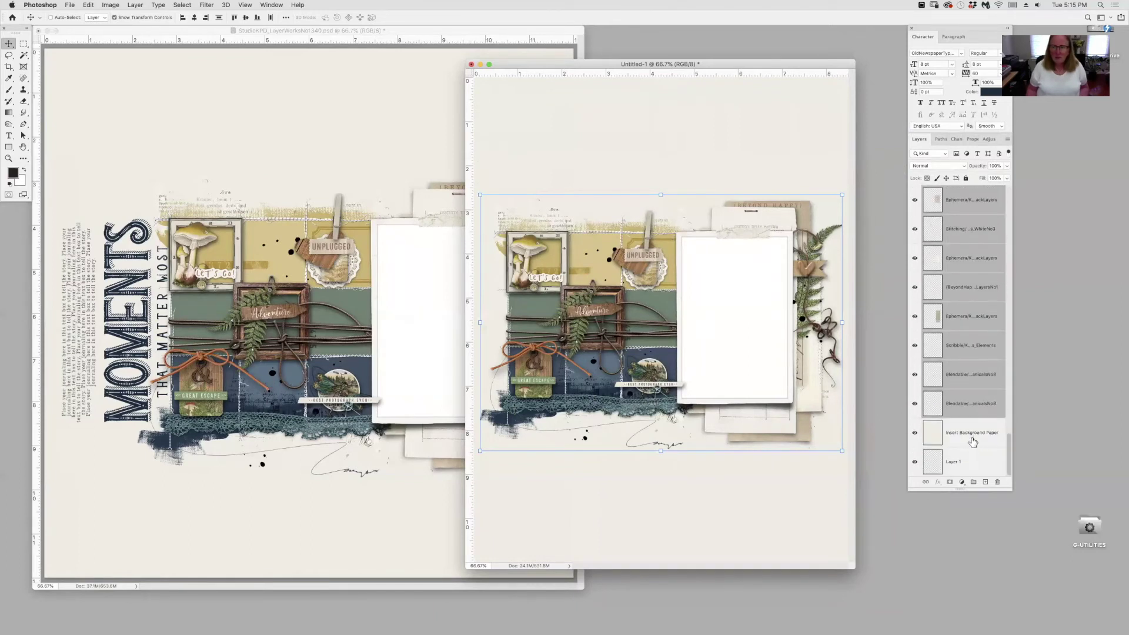
pyautogui.click(974, 441)
pyautogui.click(191, 280)
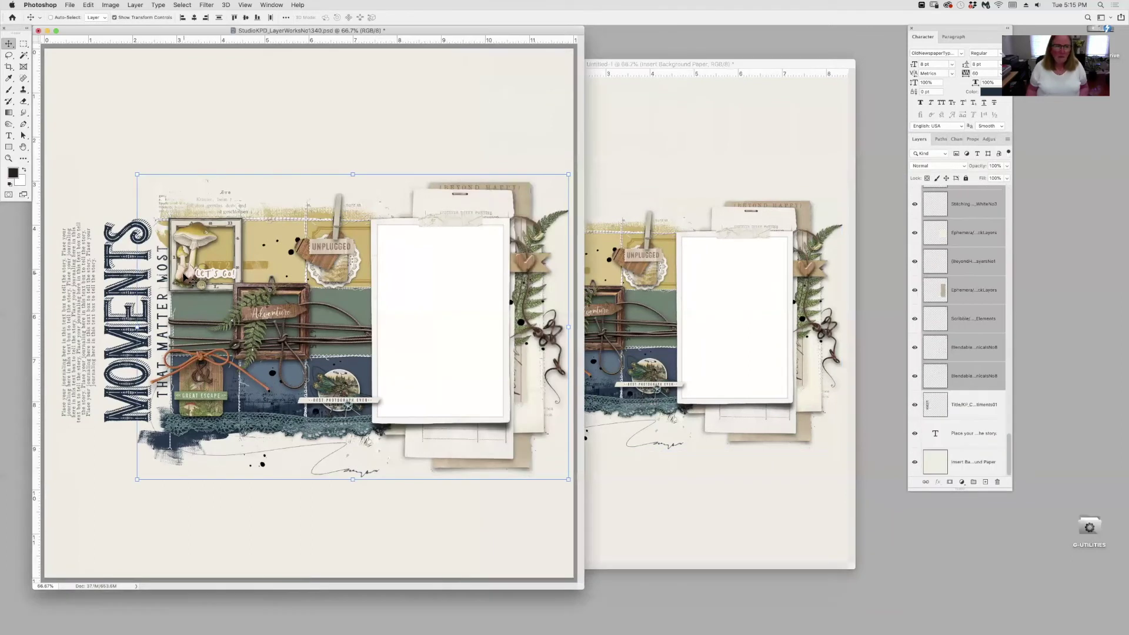
pyautogui.click(967, 437)
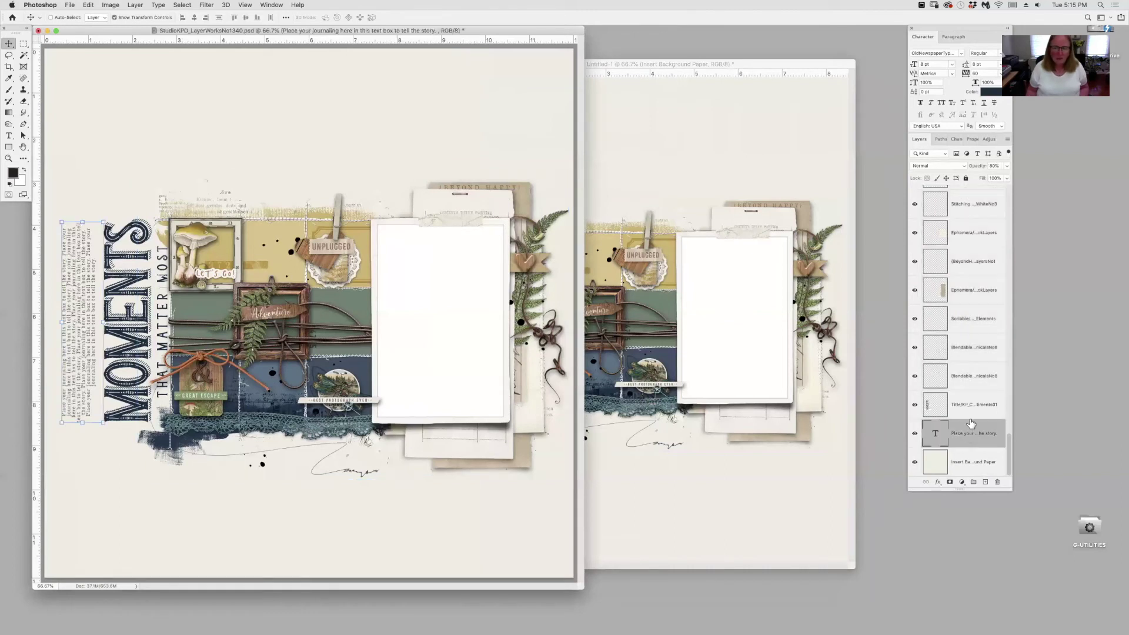
pyautogui.keyDown('shift'); pyautogui.click(968, 414); pyautogui.keyUp('shift')
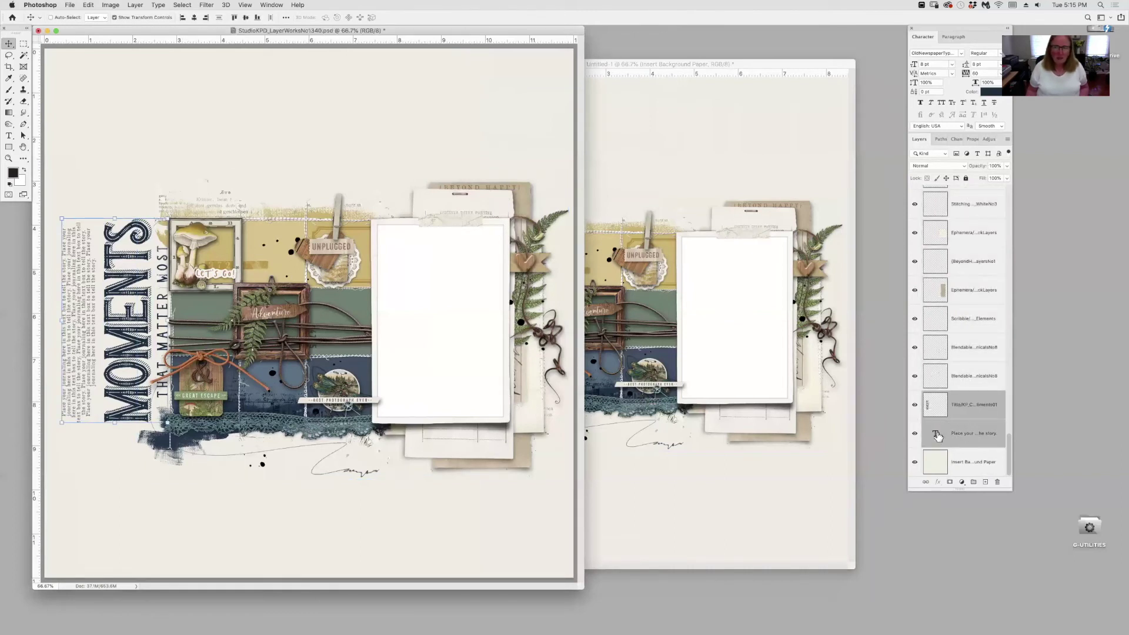
pyautogui.moveTo(937, 435); pyautogui.dragTo(647, 207)
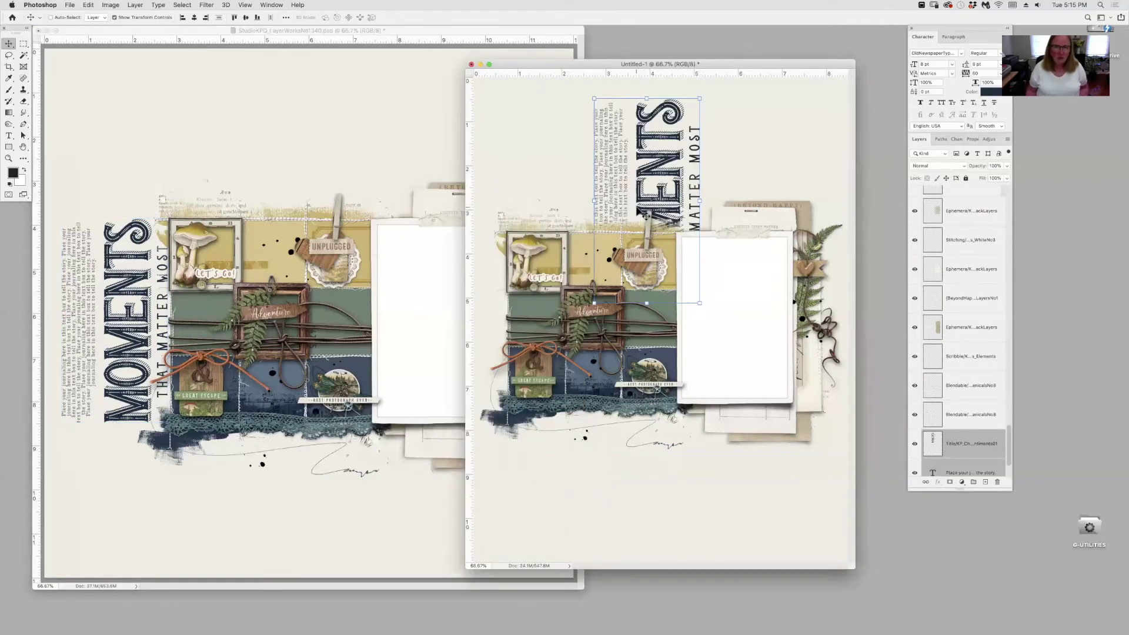
# Step: Rotate the title and journaling text 90° clockwise and place them above the photo cluster, aligned with its left part
pyautogui.click(87, 5)
pyautogui.moveTo(144, 210)
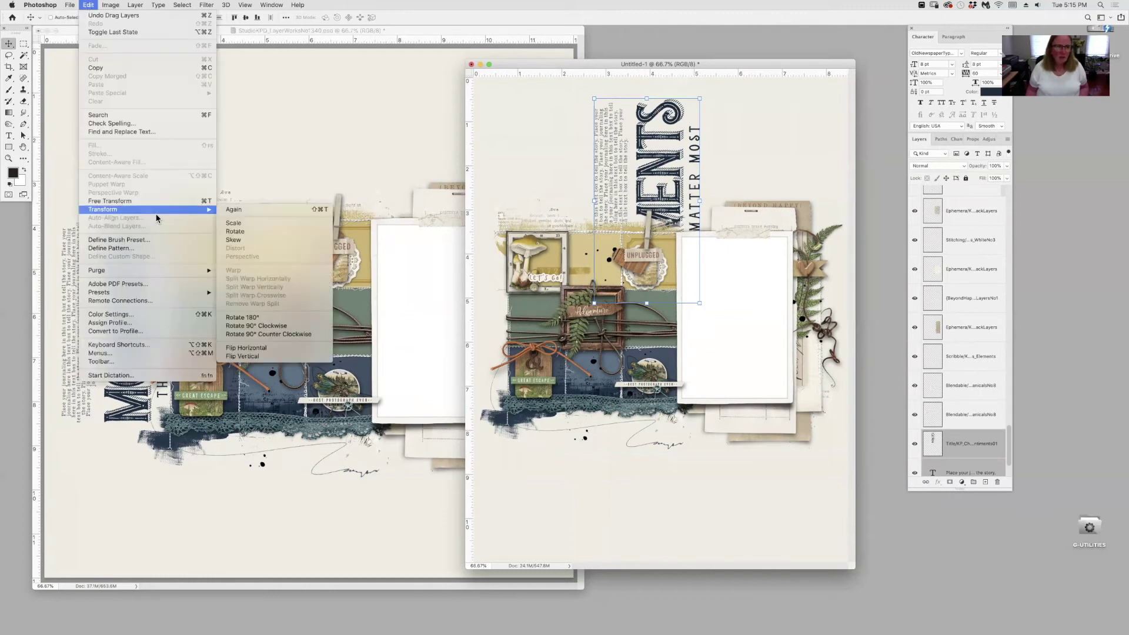
pyautogui.click(300, 329)
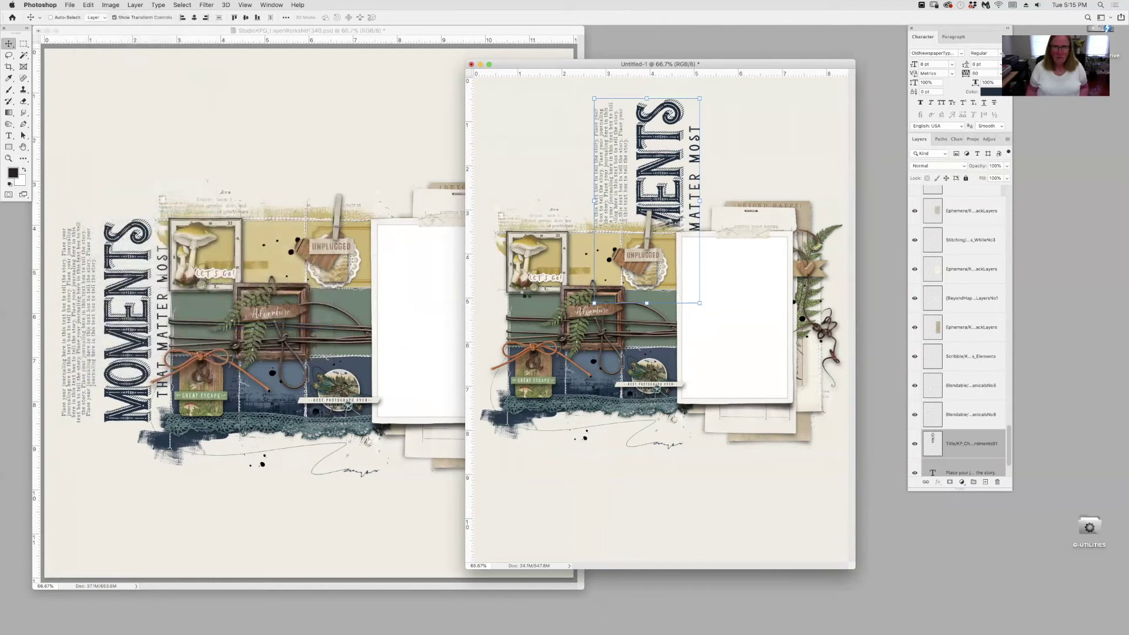
pyautogui.moveTo(723, 213); pyautogui.dragTo(679, 193)
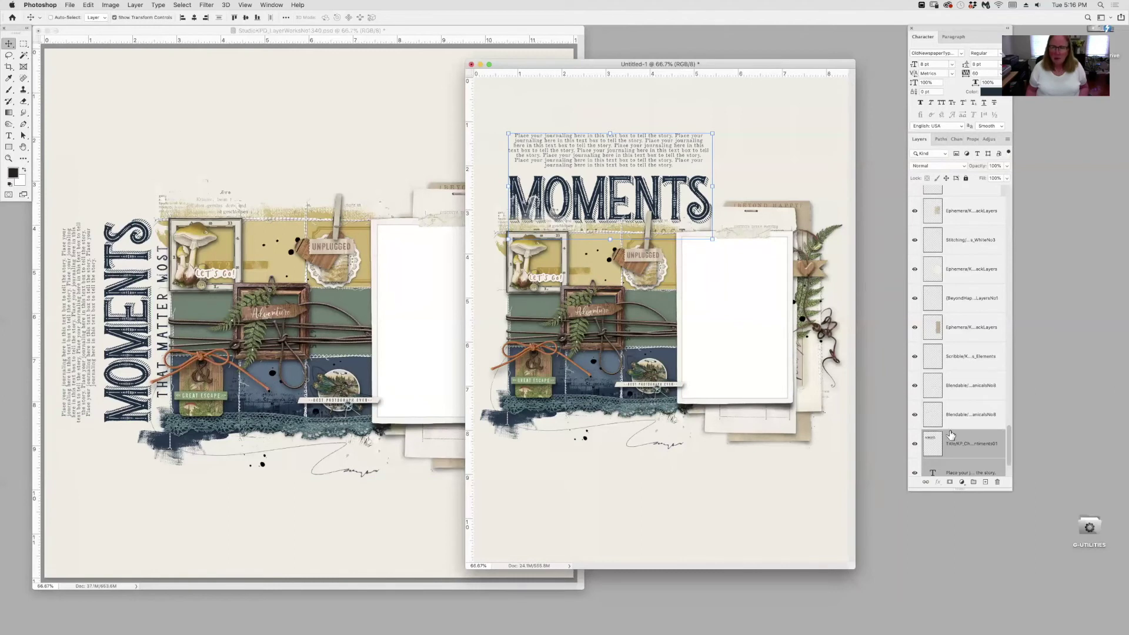
# Step: Raise the title and journaling layers to just below the patterned paper layers, and nudge them up until the subtitle clears the papers
pyautogui.moveTo(983, 440)
pyautogui.mouseDown()
pyautogui.moveTo(962, 177)
pyautogui.moveTo(972, 437)
pyautogui.mouseUp()
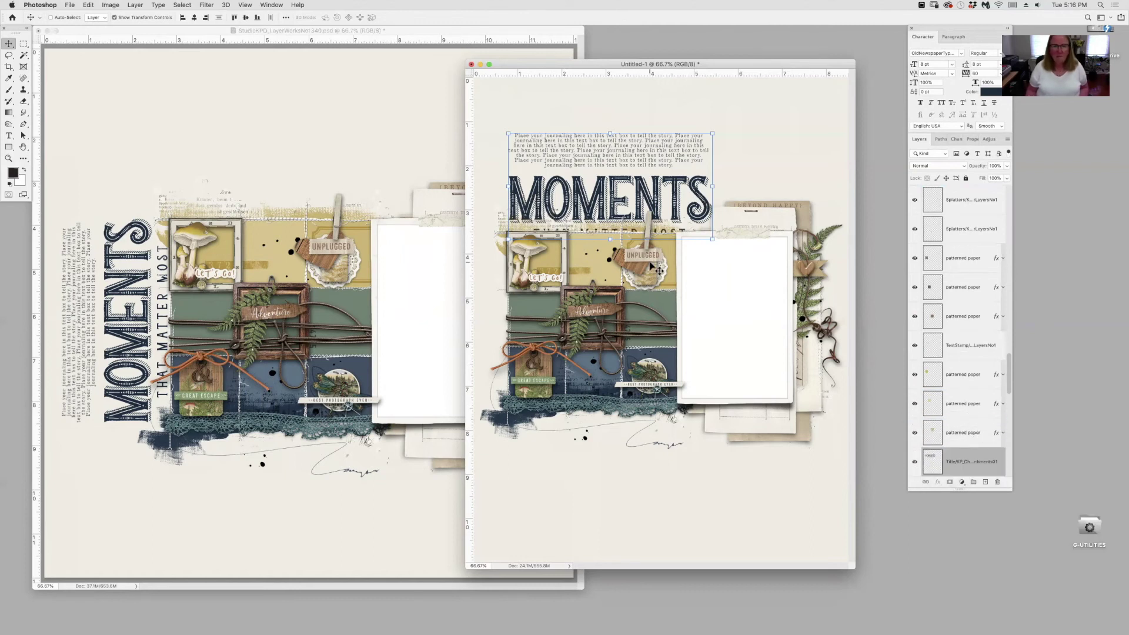
pyautogui.moveTo(685, 205); pyautogui.dragTo(678, 193)
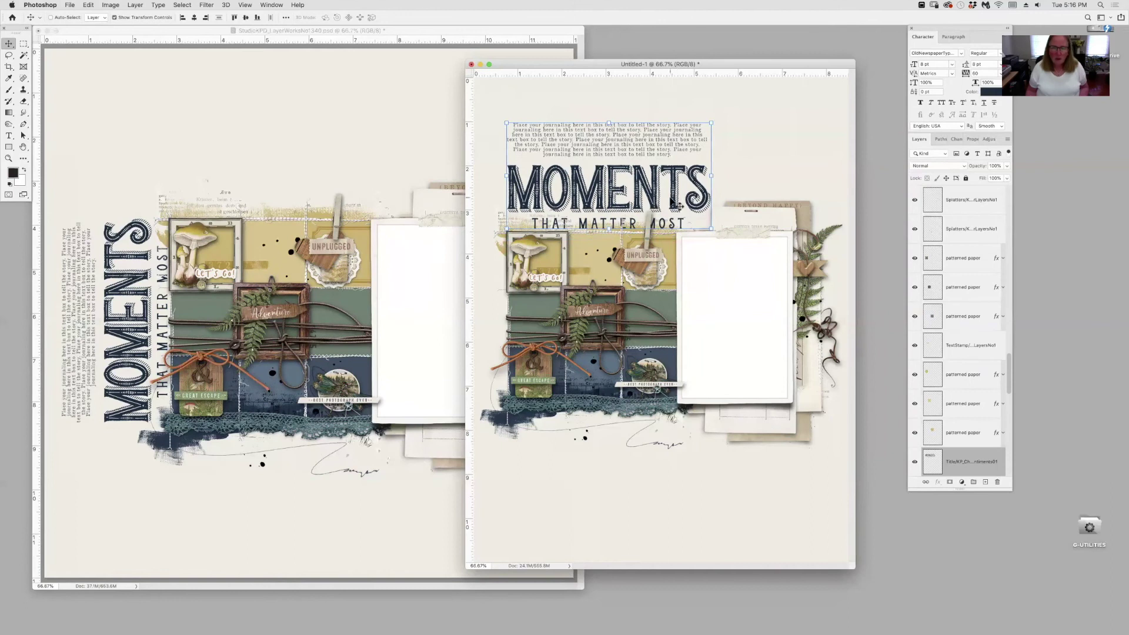
# Step: Select the clothespin layer and shift the clothespin slightly left into the gap between MATTER and MOST
pyautogui.rightClick(648, 227)
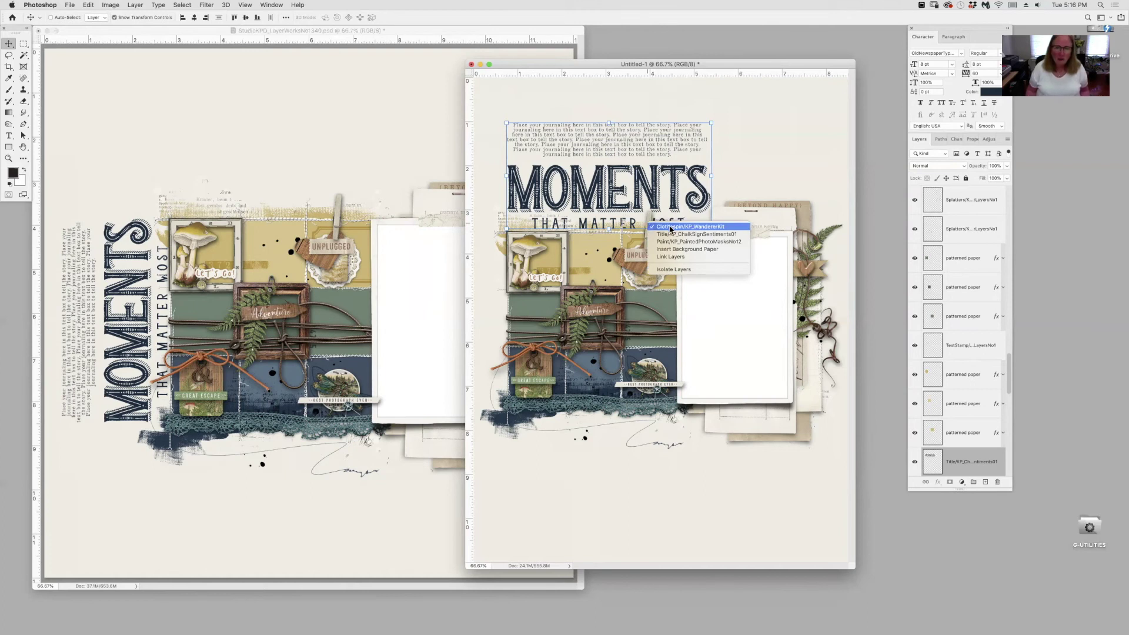
pyautogui.click(670, 227)
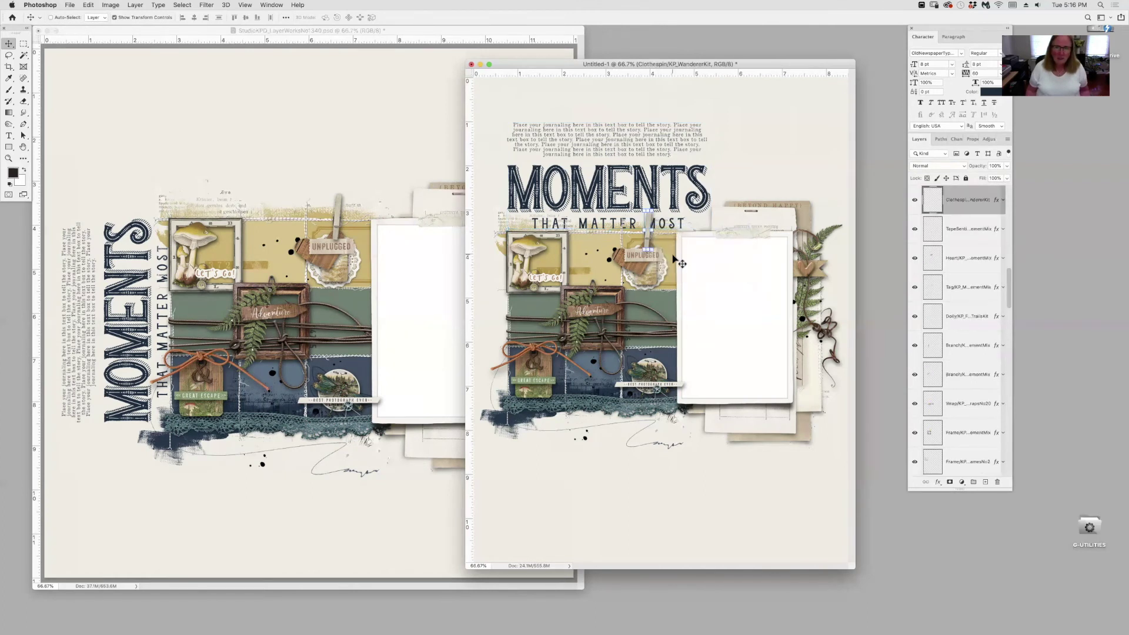
pyautogui.moveTo(675, 256); pyautogui.dragTo(668, 260)
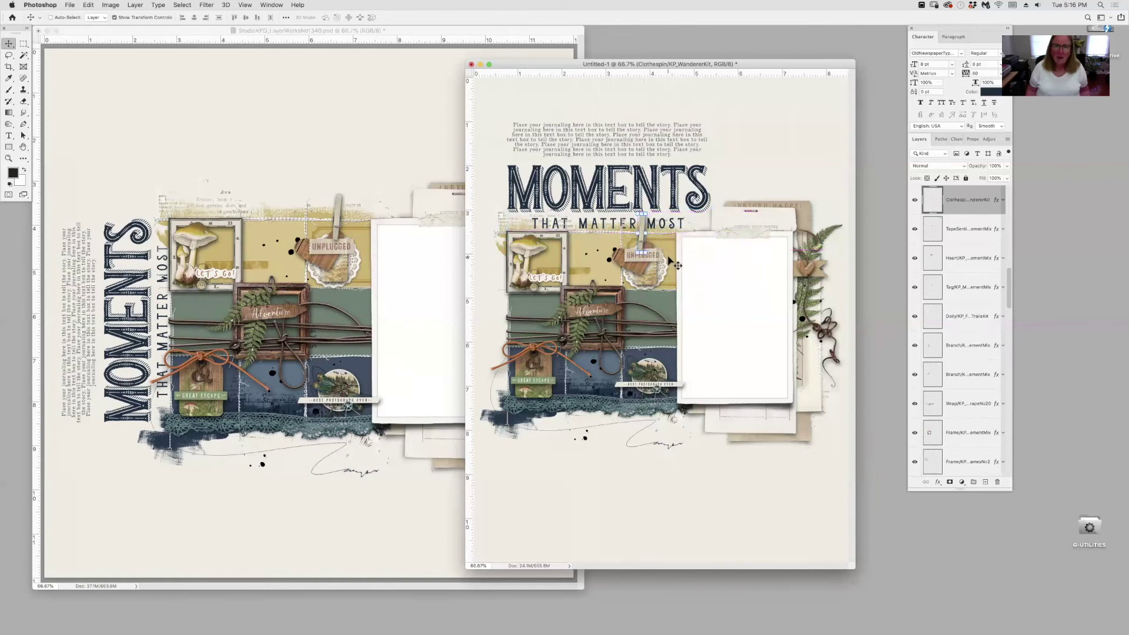